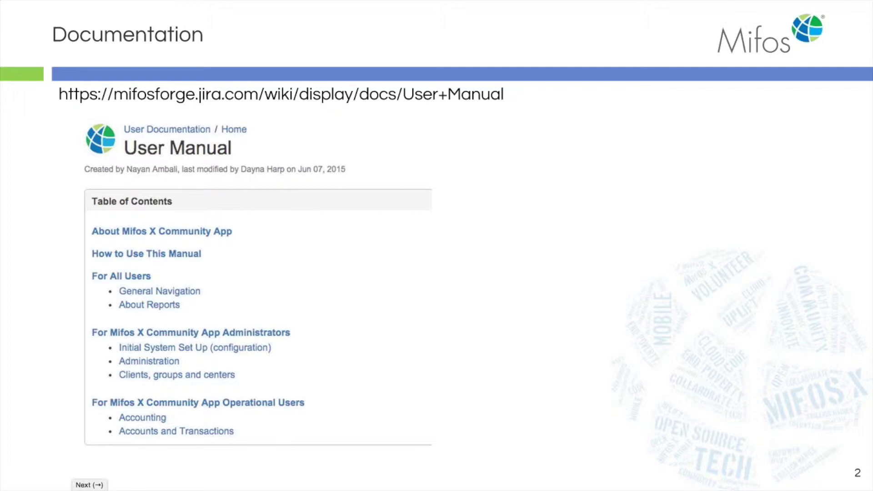
# - Advance the slides through Administration and Manage Codes to the Answer Hub slide
pyautogui.press('Right')
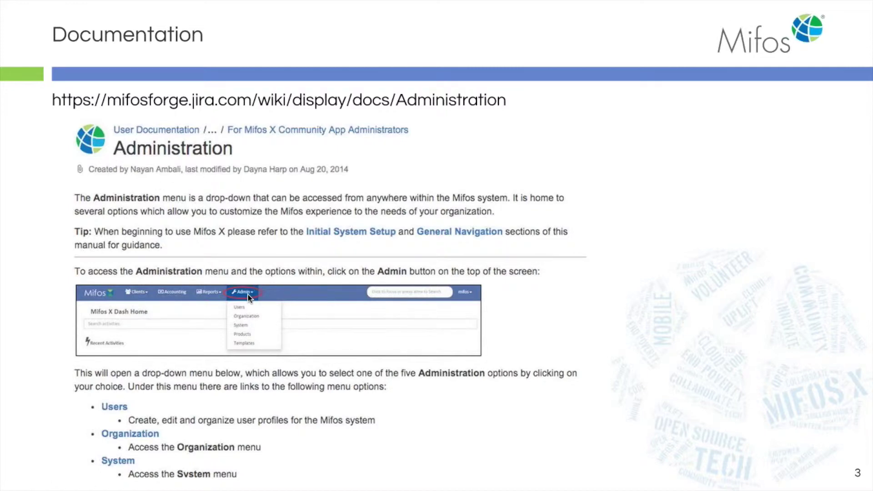
pyautogui.press('Right')
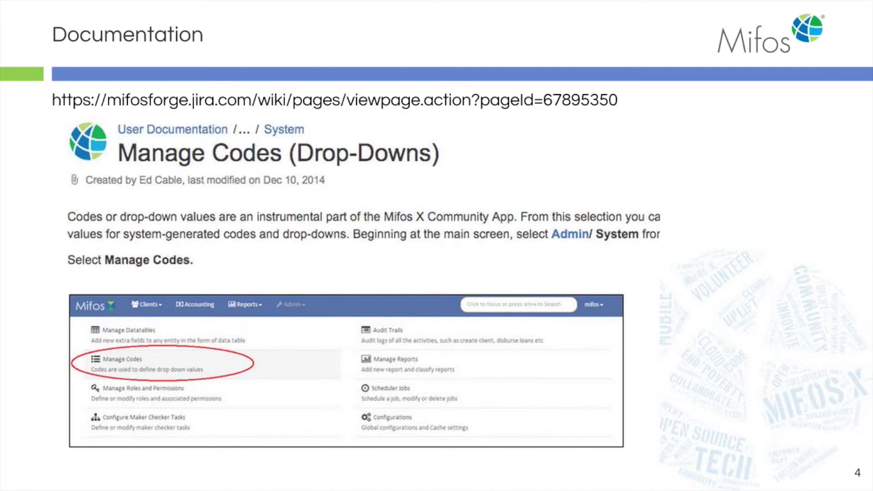
pyautogui.press('Right')
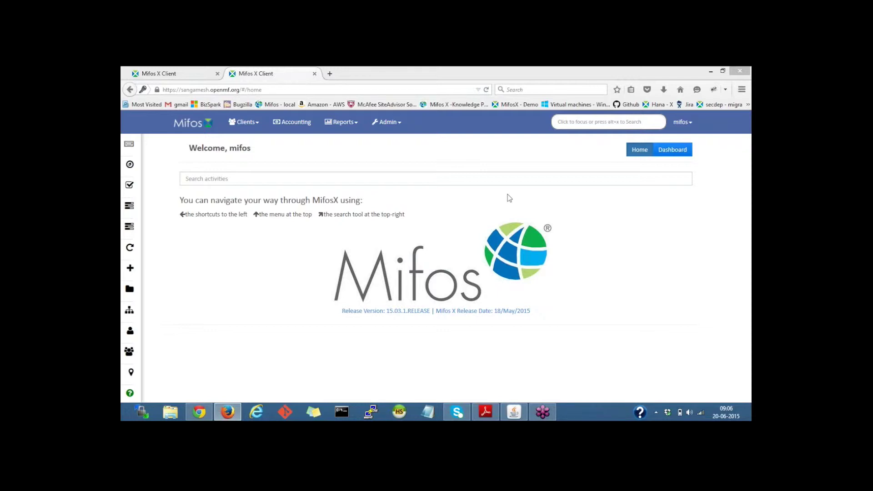
# - Filter Admin > System > Manage Codes by 'gen', view the empty Gender code, then go to Clients
pyautogui.click(394, 124)
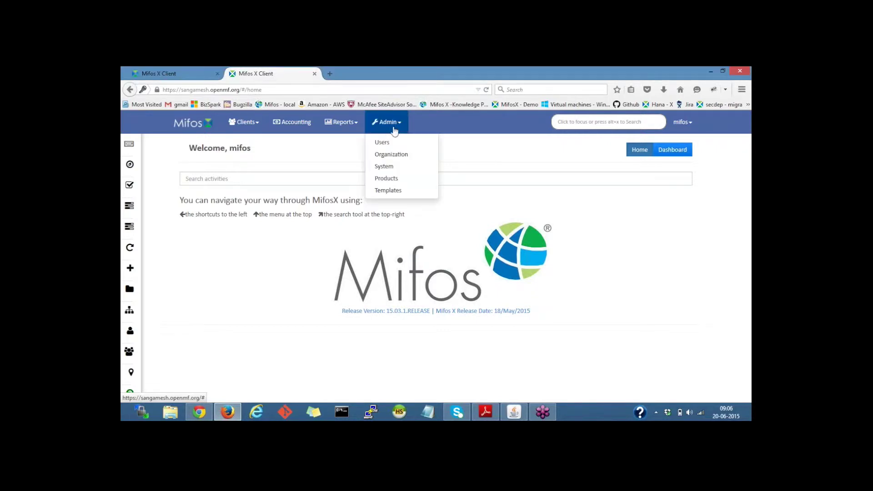
pyautogui.click(393, 167)
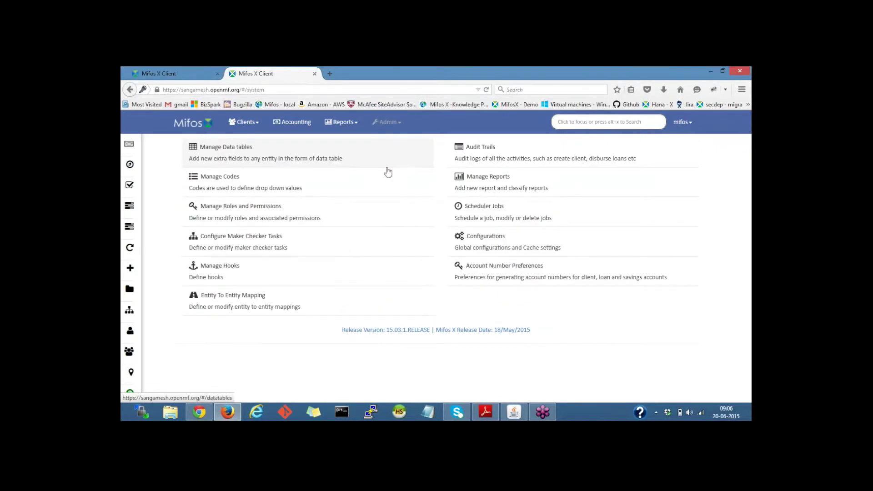
pyautogui.click(281, 193)
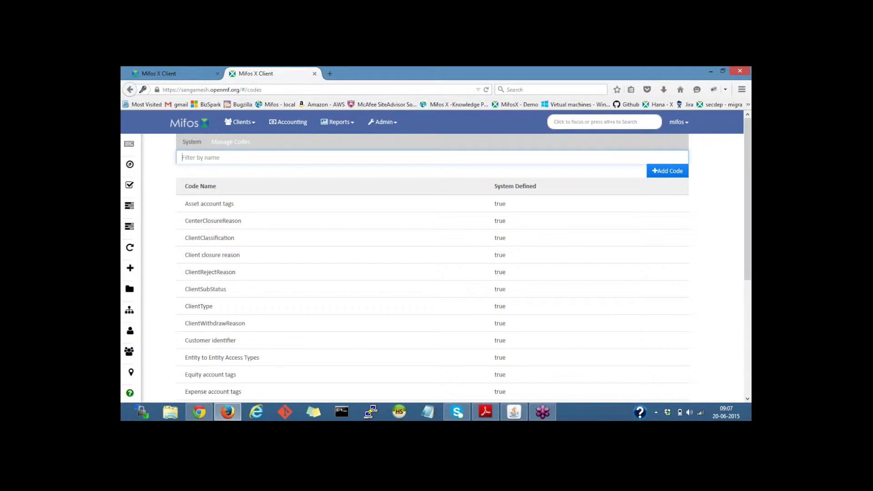
pyautogui.write('gen')
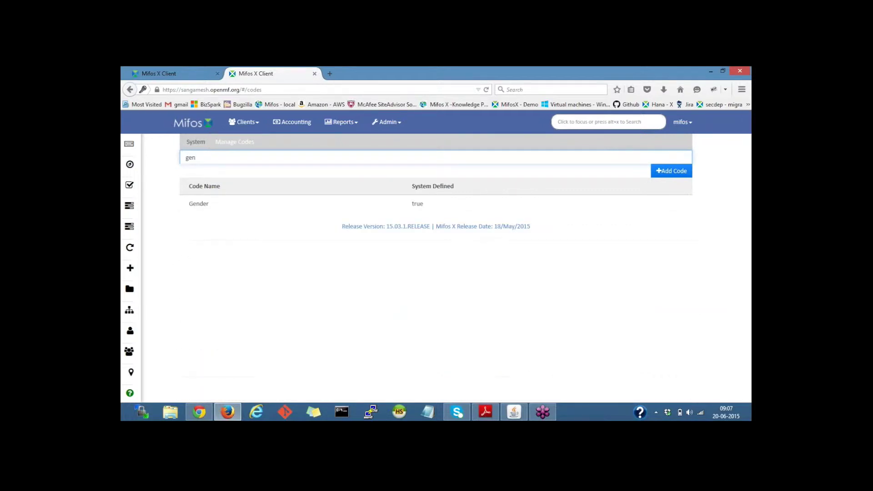
pyautogui.click(228, 209)
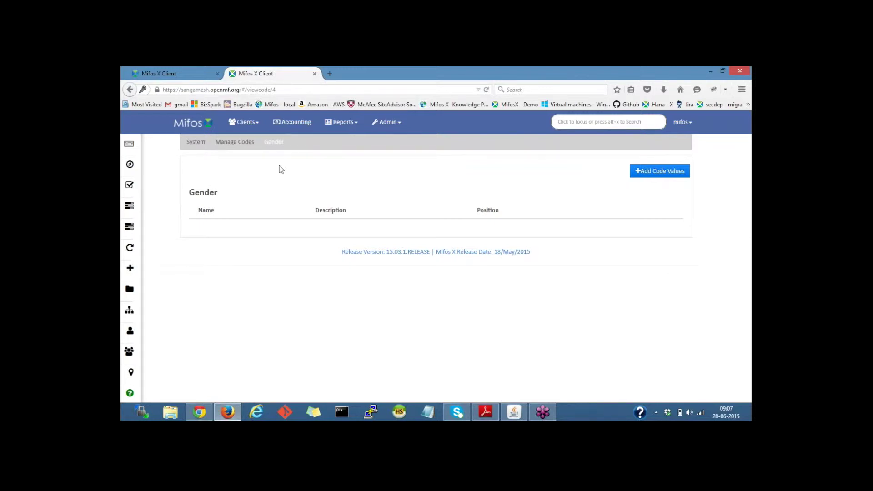
pyautogui.click(247, 124)
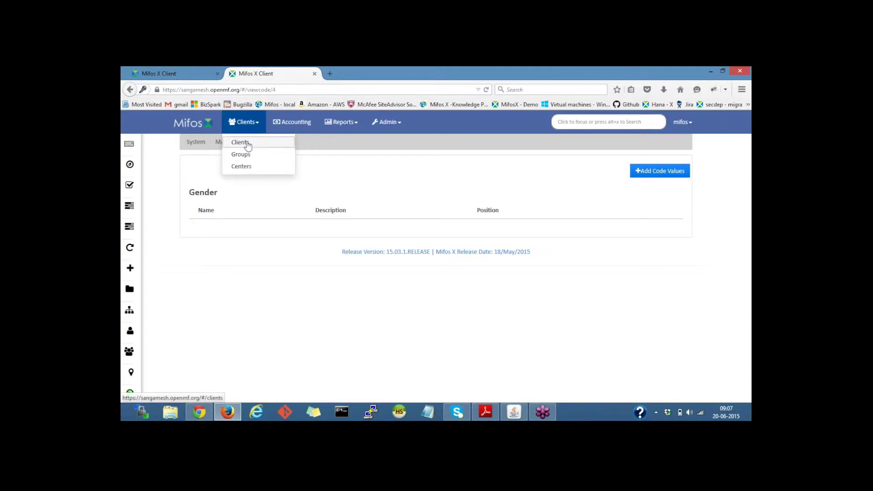
pyautogui.click(248, 143)
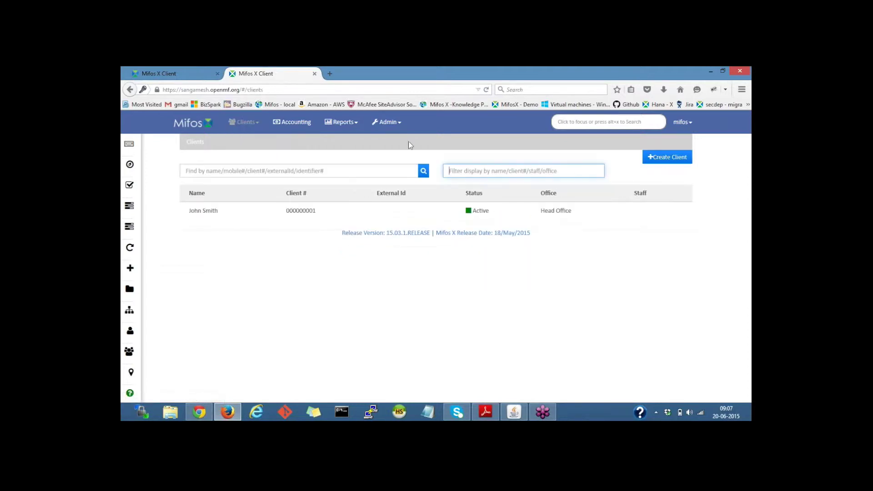
# - Start a new client and confirm the Gender and Client Type dropdowns offer no options
pyautogui.click(661, 159)
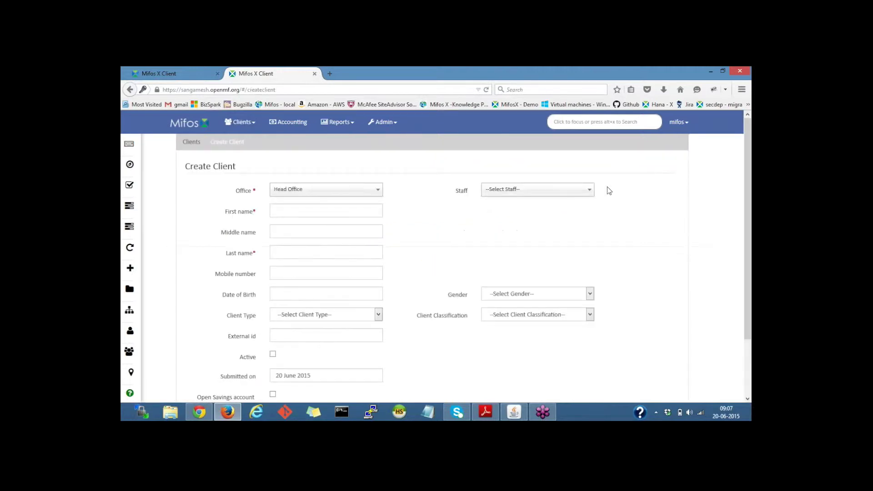
pyautogui.moveTo(748, 276); pyautogui.dragTo(746, 332)
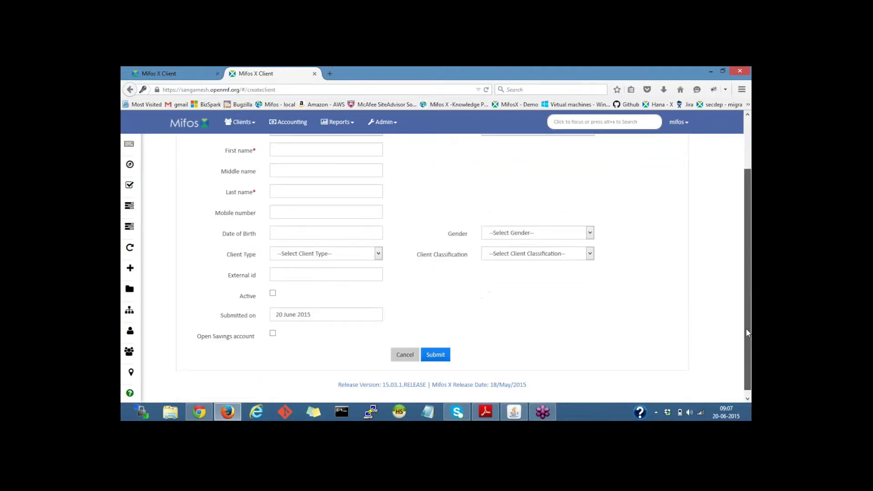
pyautogui.click(550, 233)
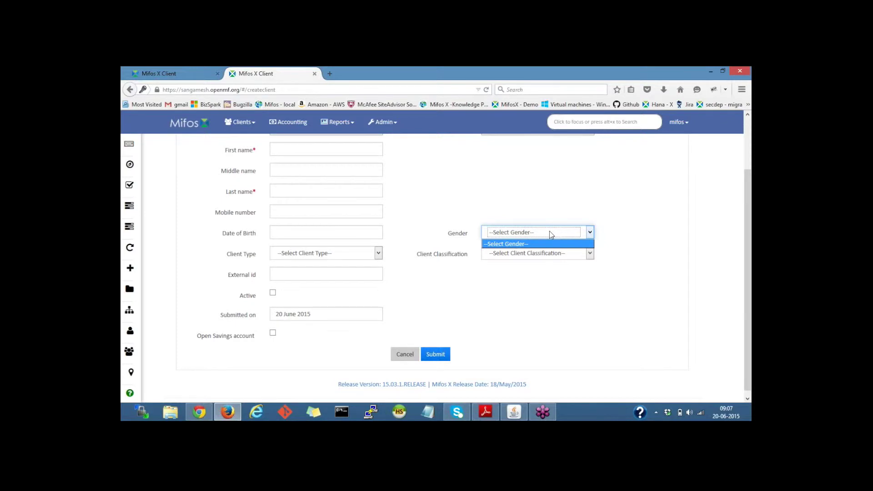
pyautogui.click(398, 231)
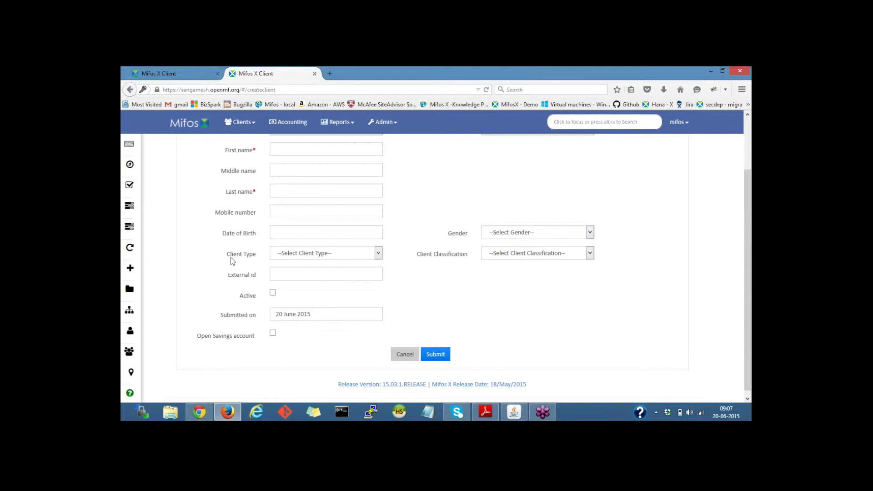
pyautogui.click(284, 253)
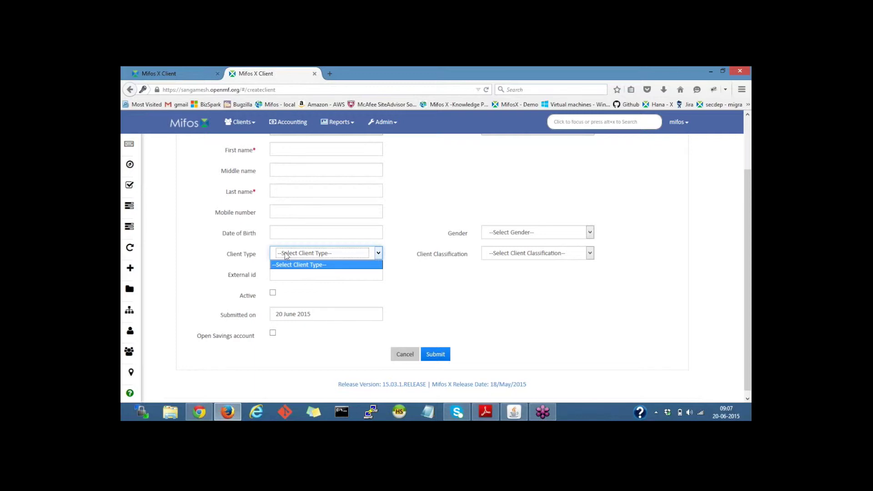
pyautogui.click(418, 229)
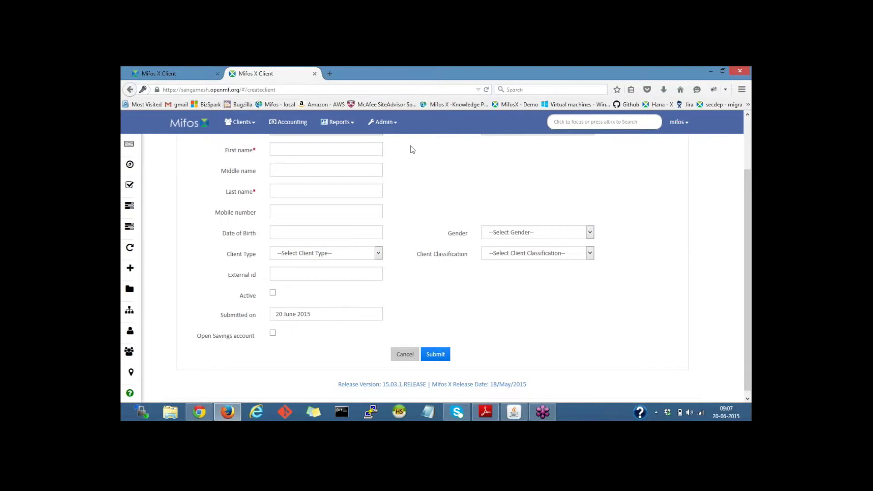
pyautogui.click(388, 123)
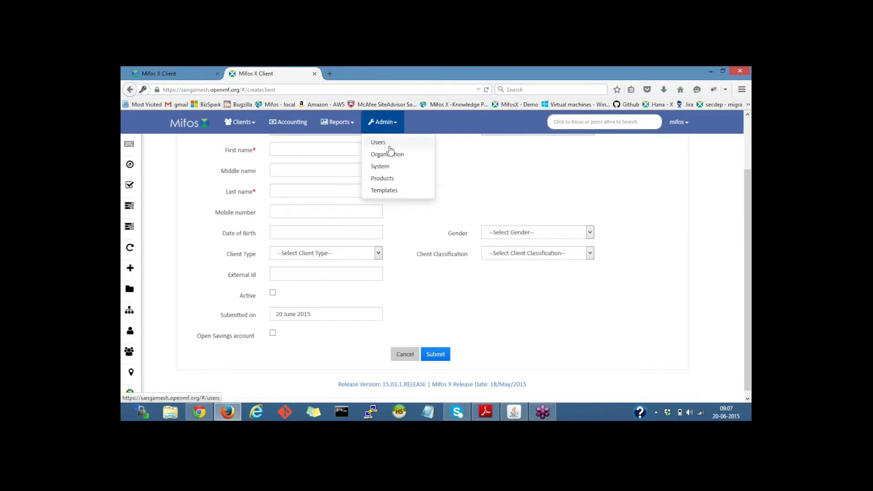
# - Open the Gender code in Manage Codes and add the value Male at position 1
pyautogui.click(392, 170)
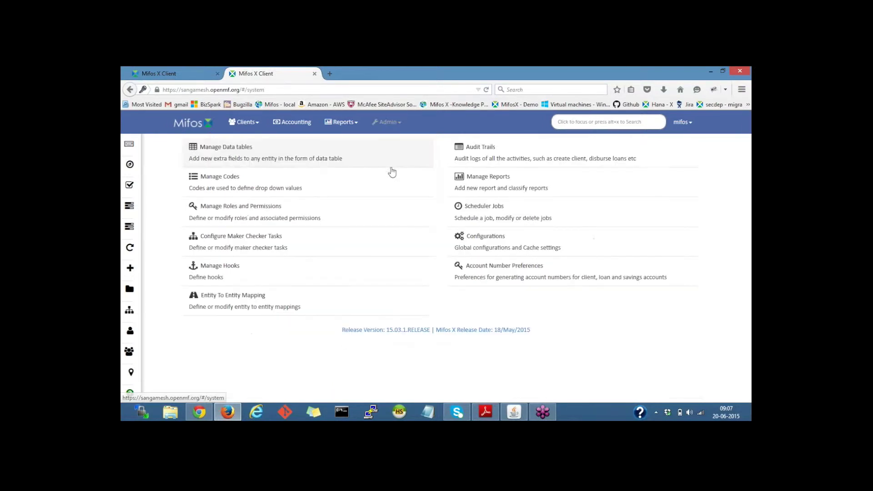
pyautogui.click(277, 193)
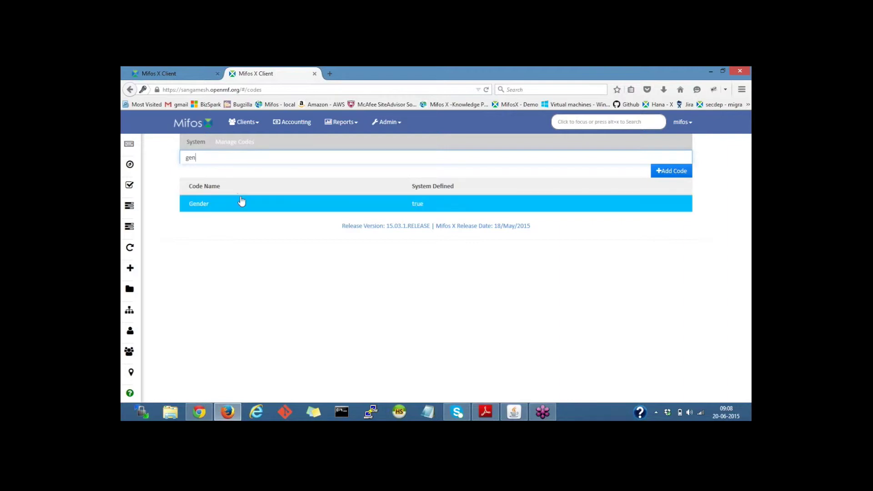
pyautogui.click(243, 205)
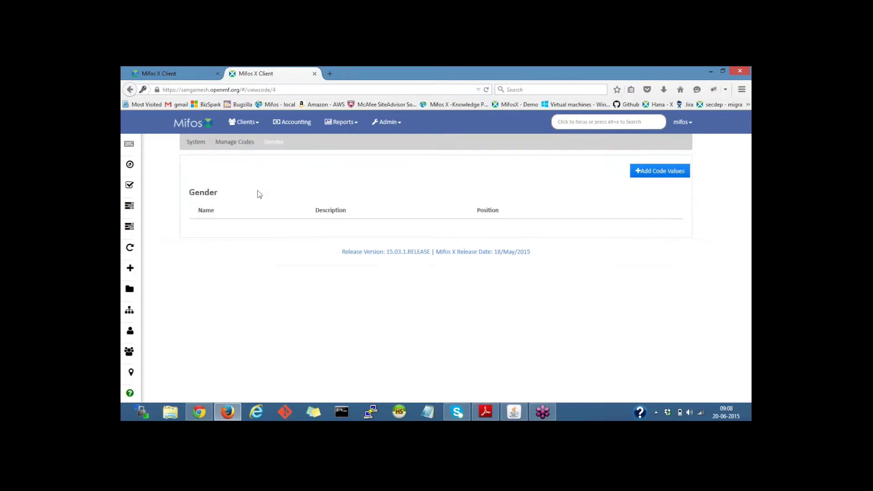
pyautogui.click(659, 172)
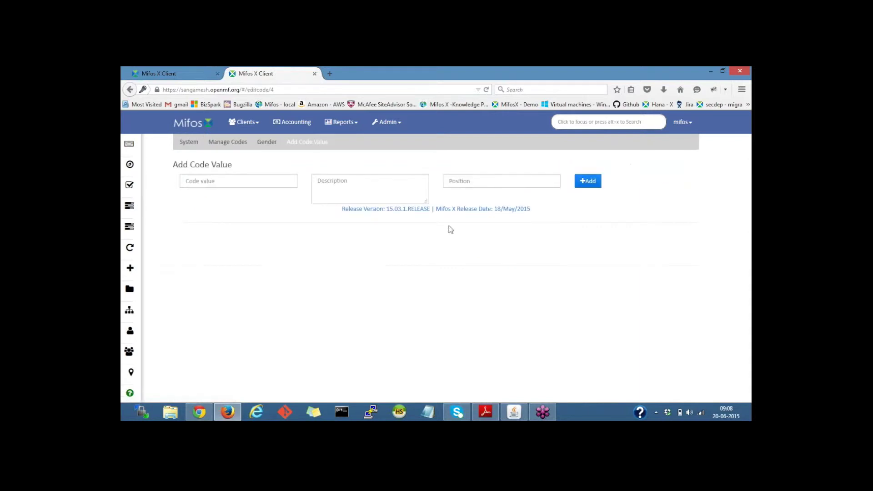
pyautogui.click(269, 179)
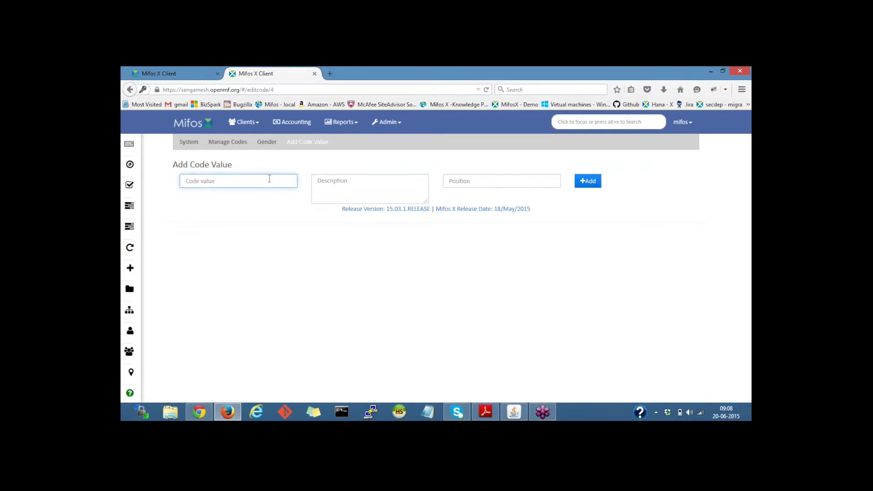
pyautogui.write('Male')
pyautogui.click(471, 178)
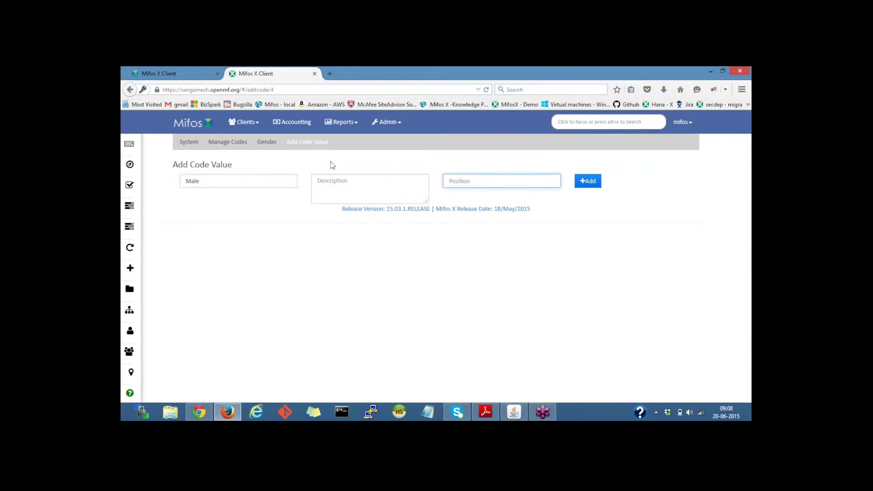
pyautogui.write('1')
pyautogui.click(585, 181)
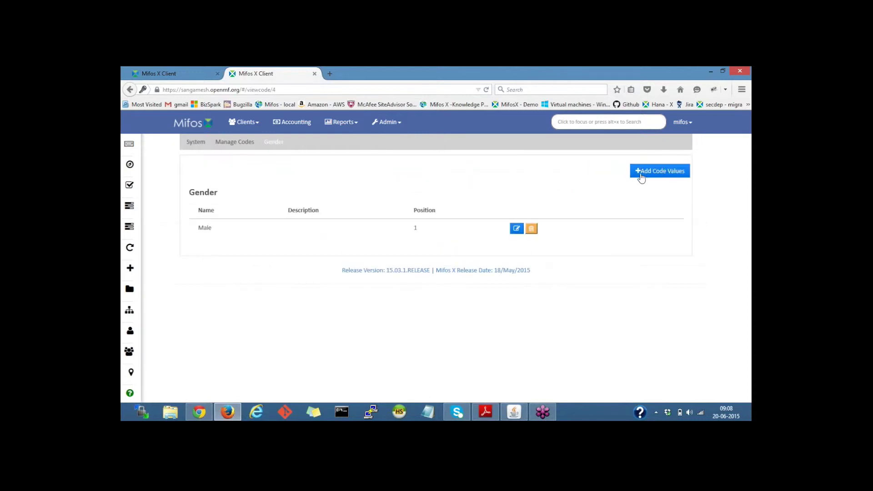
# - Add Female as a second Gender value at position 2
pyautogui.click(641, 176)
pyautogui.click(212, 184)
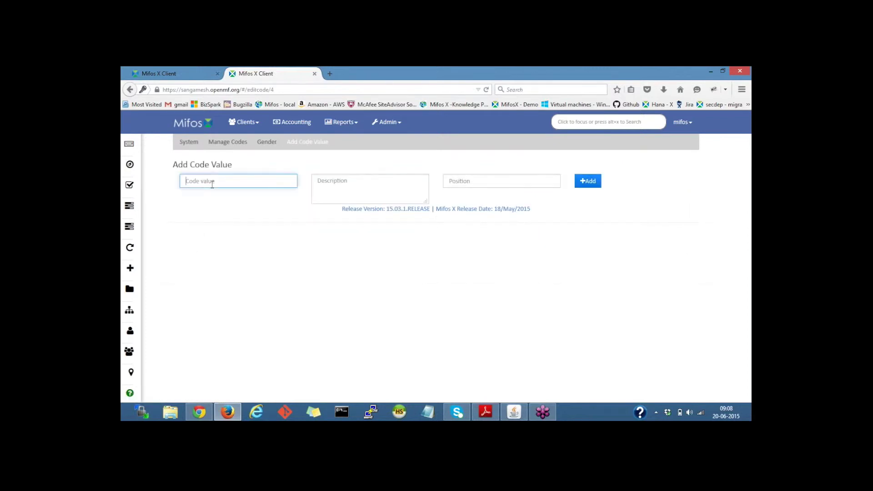
pyautogui.write('Gender')
pyautogui.press('BackSpace')
pyautogui.press('BackSpace')
pyautogui.press('BackSpace')
pyautogui.press('BackSpace')
pyautogui.press('BackSpace')
pyautogui.write('femal')
pyautogui.click(190, 182)
pyautogui.press('BackSpace')
pyautogui.write('F')
pyautogui.click(467, 186)
pyautogui.write('2')
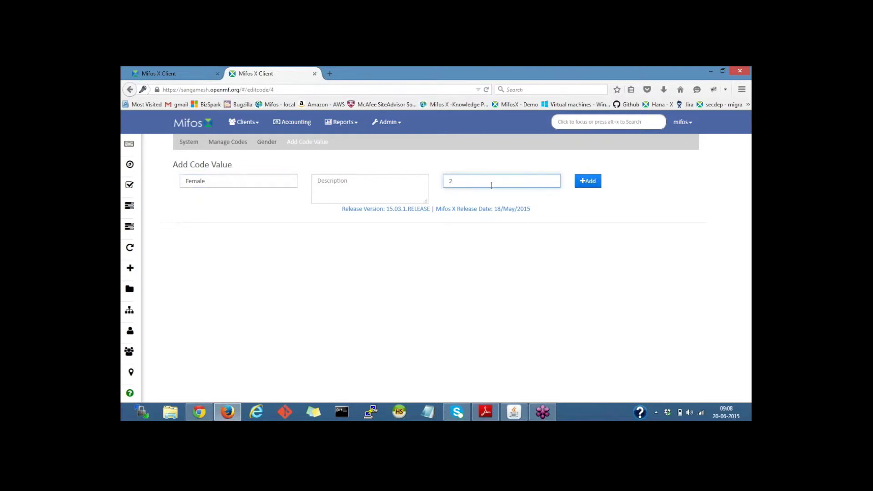
pyautogui.click(587, 181)
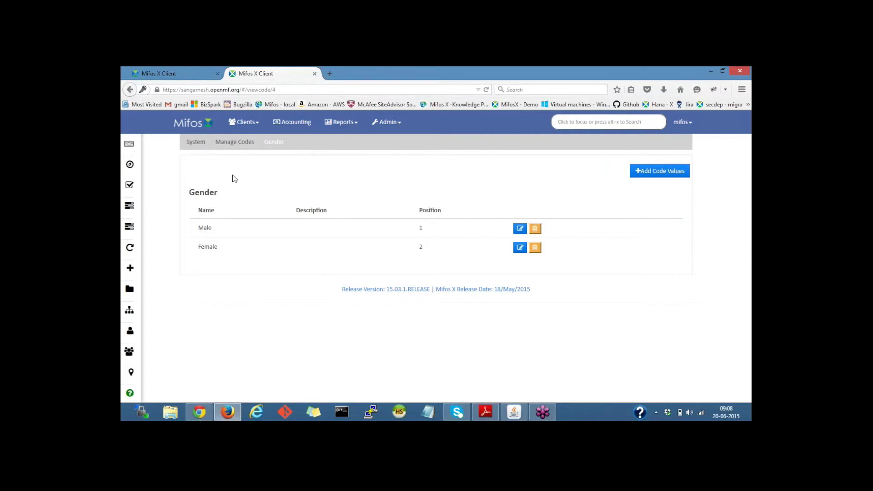
# - Back in Manage Codes, filter by 'clien' and open the ClientType code
pyautogui.click(244, 145)
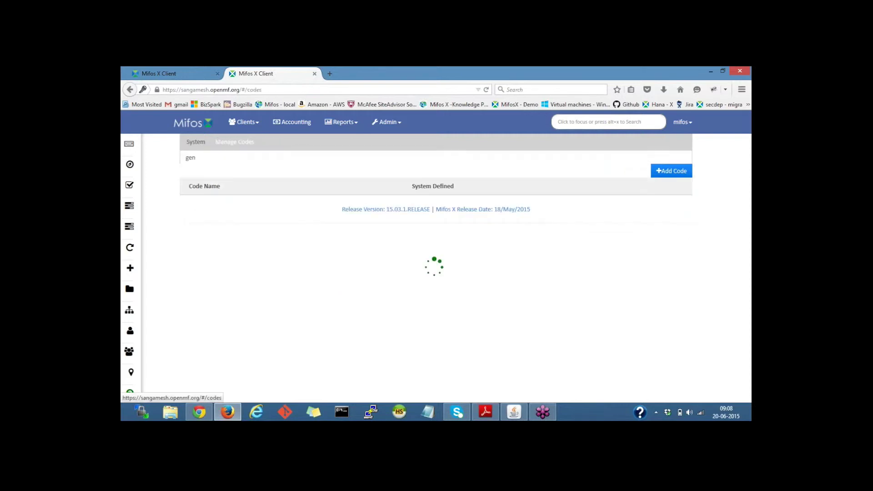
pyautogui.moveTo(225, 156); pyautogui.dragTo(139, 157)
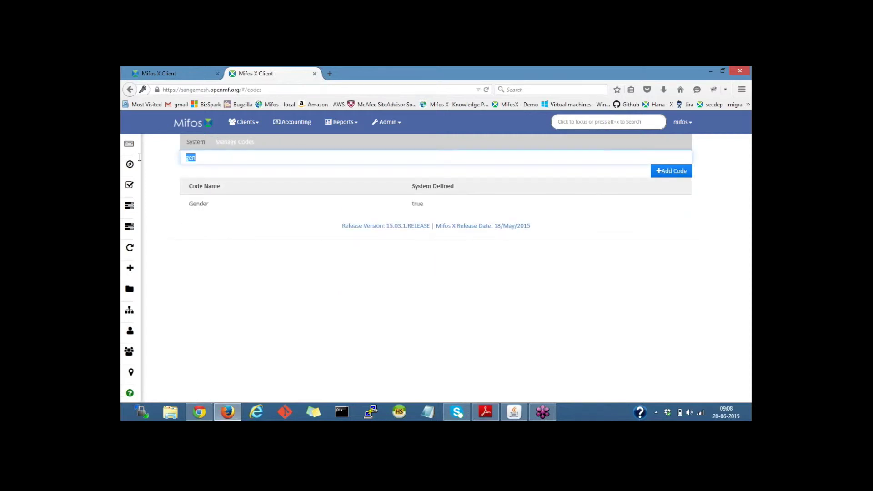
pyautogui.press('BackSpace')
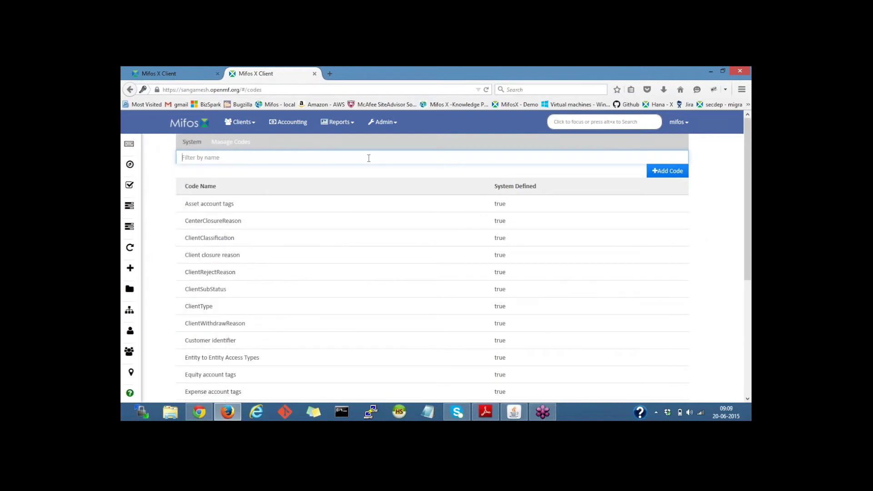
pyautogui.write('clien')
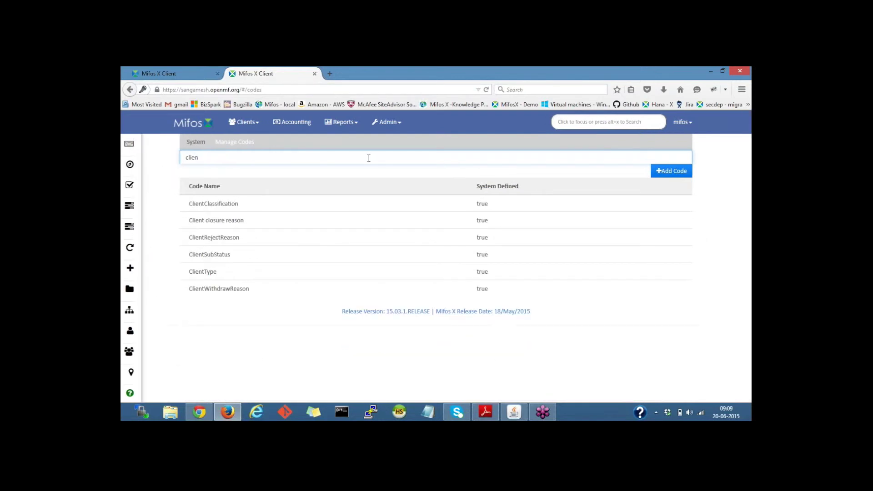
pyautogui.click(210, 272)
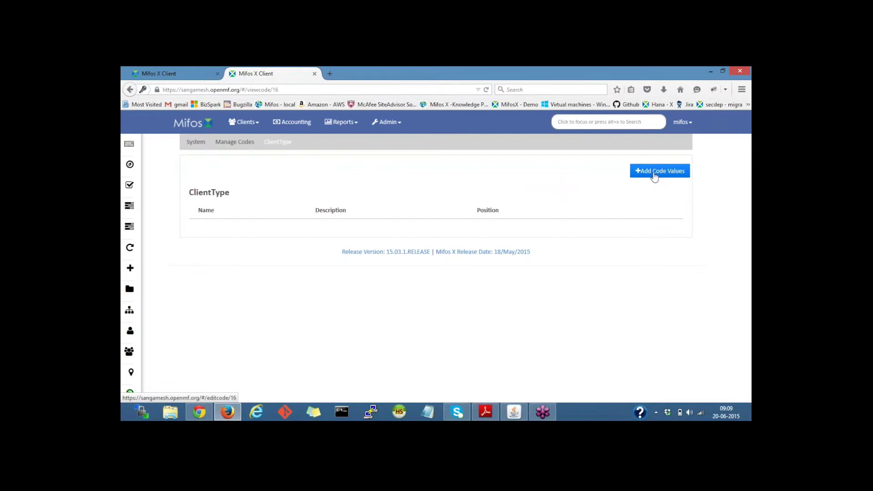
# - Add Individual as a ClientType value at position 1
pyautogui.click(654, 176)
pyautogui.click(265, 181)
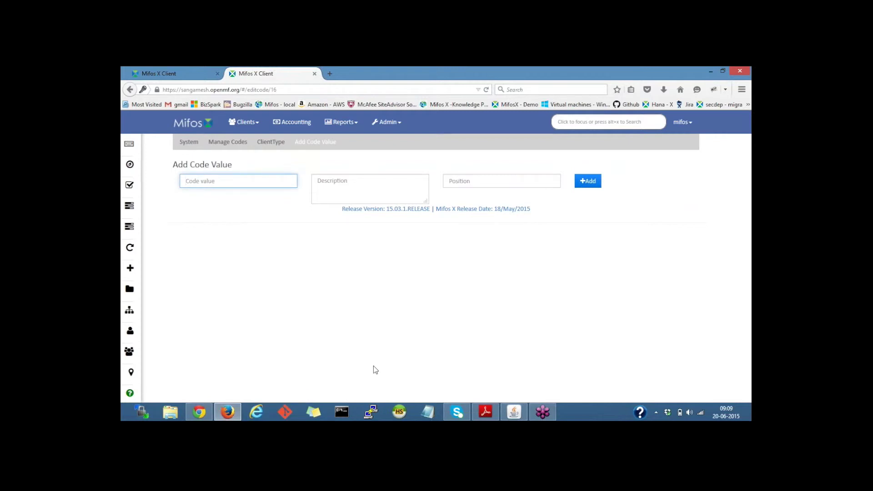
pyautogui.write('Ind')
pyautogui.write('ib')
pyautogui.press('BackSpace')
pyautogui.press('BackSpace')
pyautogui.write('ividual')
pyautogui.press('Tab')
pyautogui.write('1')
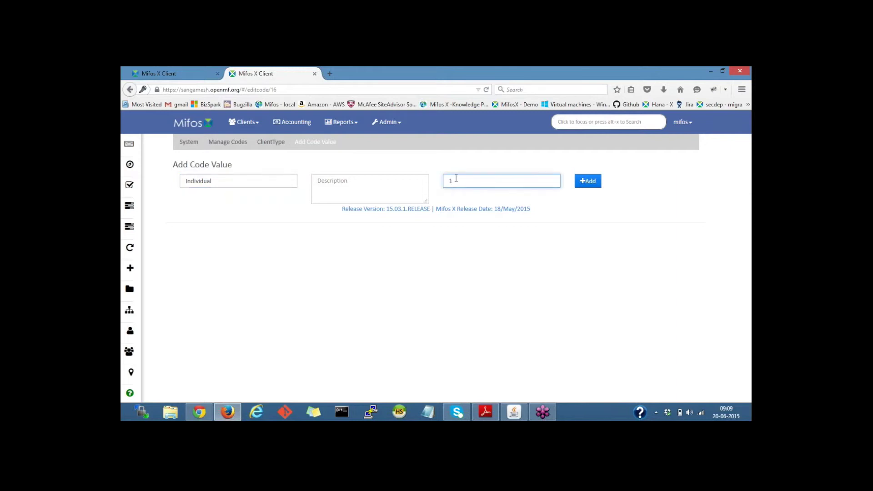
pyautogui.click(586, 181)
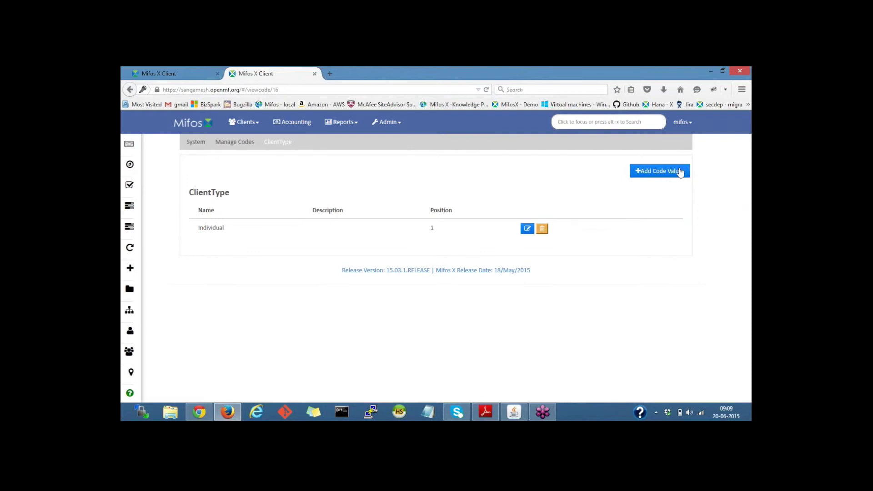
# - Add Business as a ClientType value at position 2
pyautogui.click(657, 171)
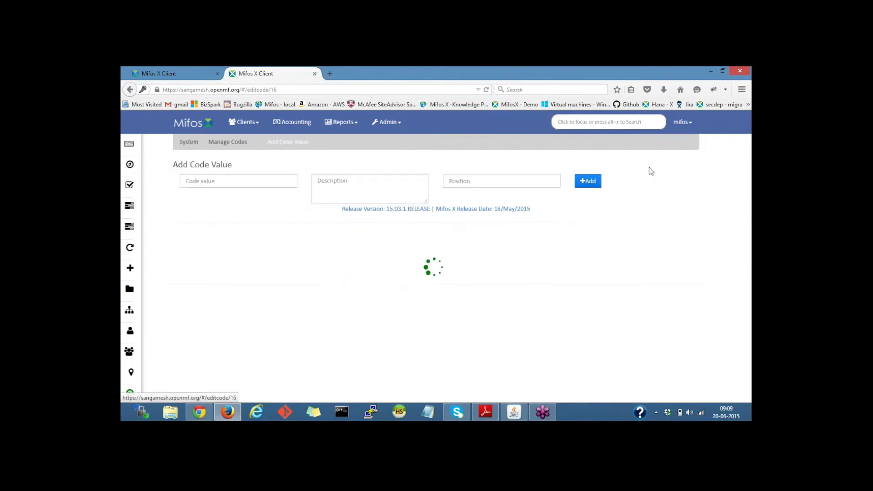
pyautogui.click(256, 181)
pyautogui.write('Busine')
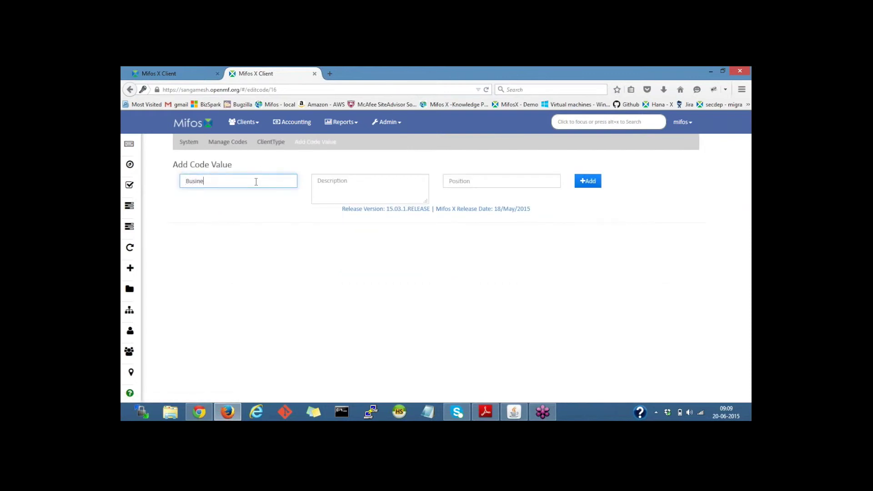
pyautogui.write('ss')
pyautogui.click(464, 178)
pyautogui.write('2')
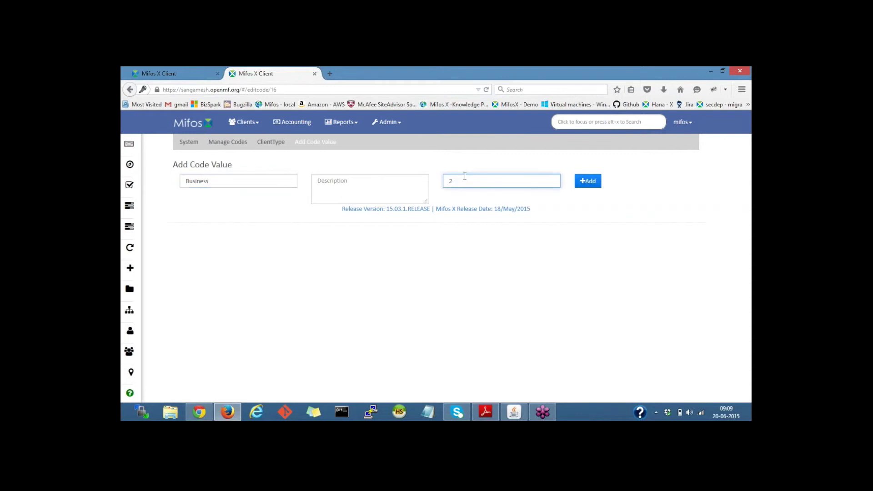
pyautogui.click(588, 181)
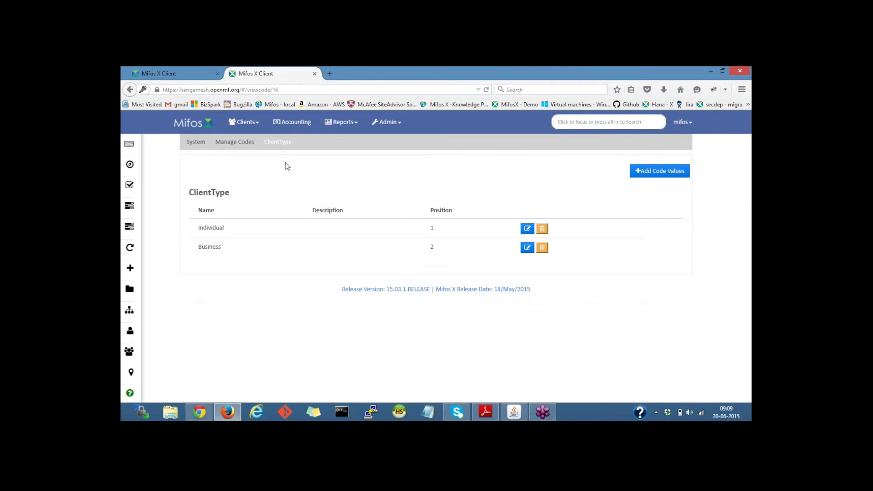
# - Open a new Create Client form from the Clients list
pyautogui.click(245, 123)
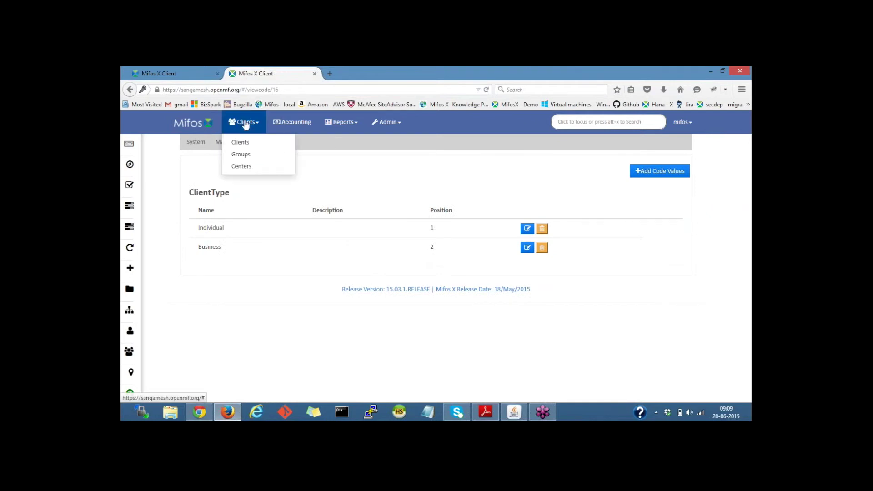
pyautogui.click(241, 142)
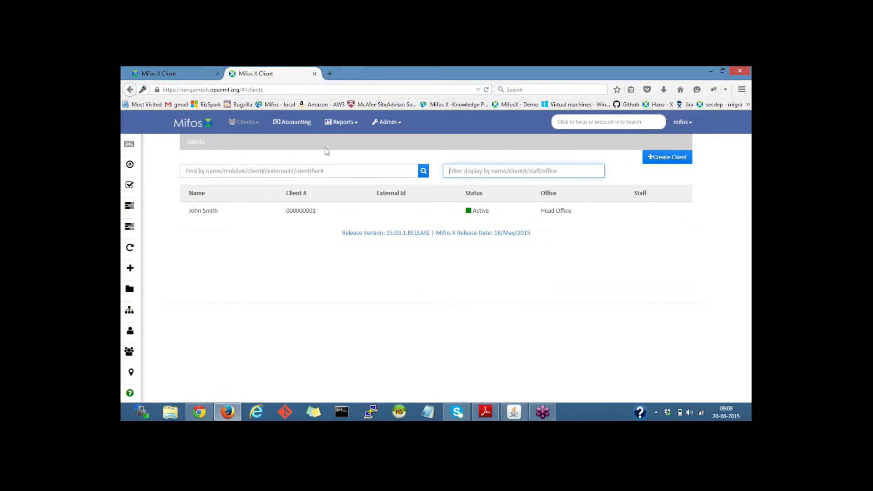
pyautogui.click(673, 159)
pyautogui.scroll(-3, 751, 252)
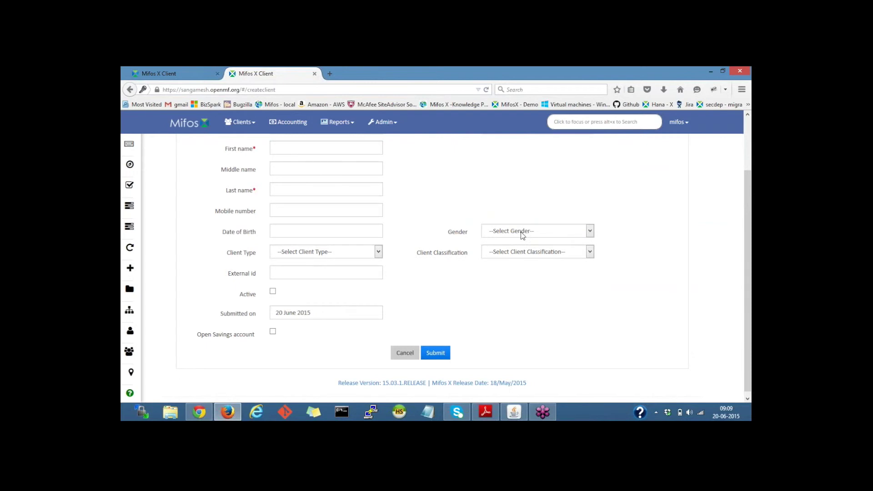
# - Verify Gender offers Male and Female, and Client Type offers Individual and Business
pyautogui.click(522, 233)
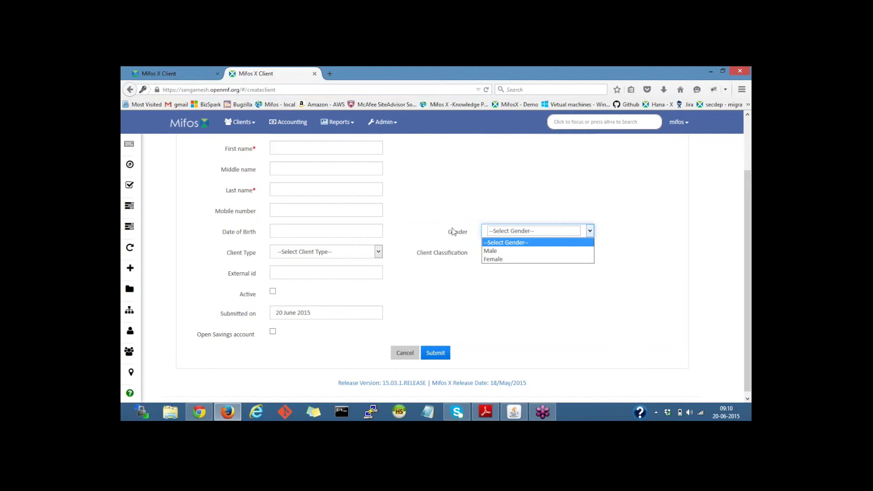
pyautogui.click(397, 254)
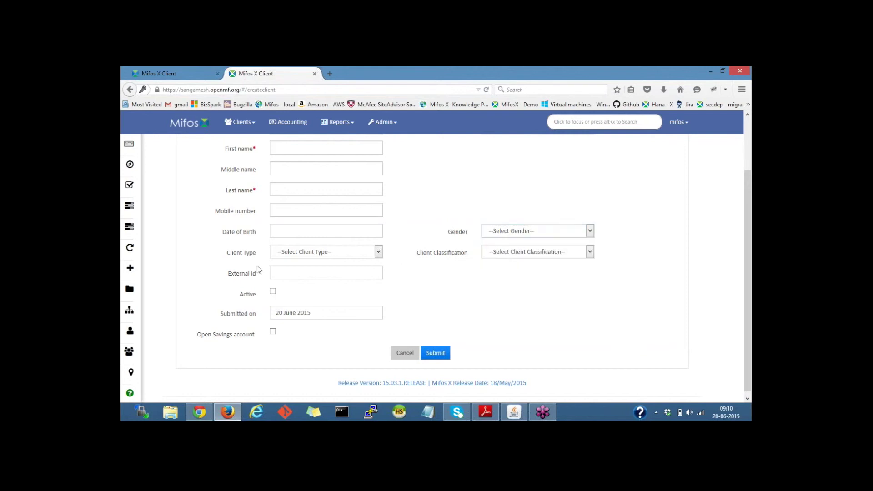
pyautogui.click(308, 252)
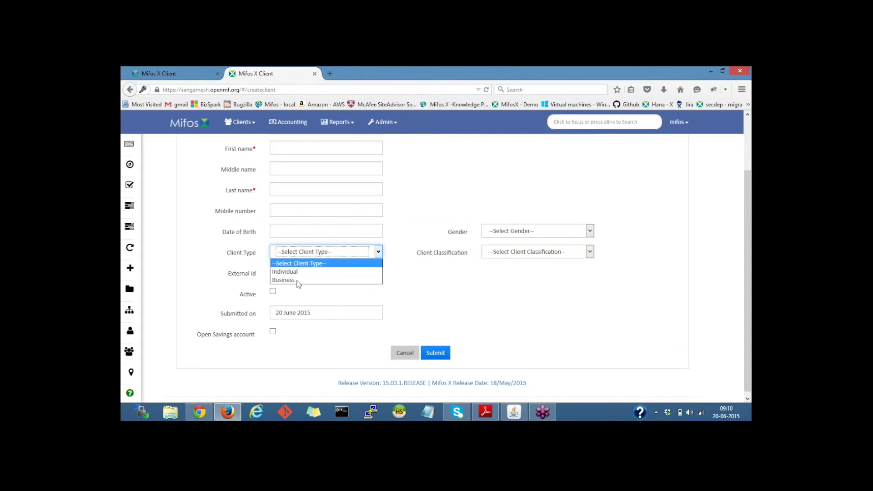
pyautogui.click(432, 199)
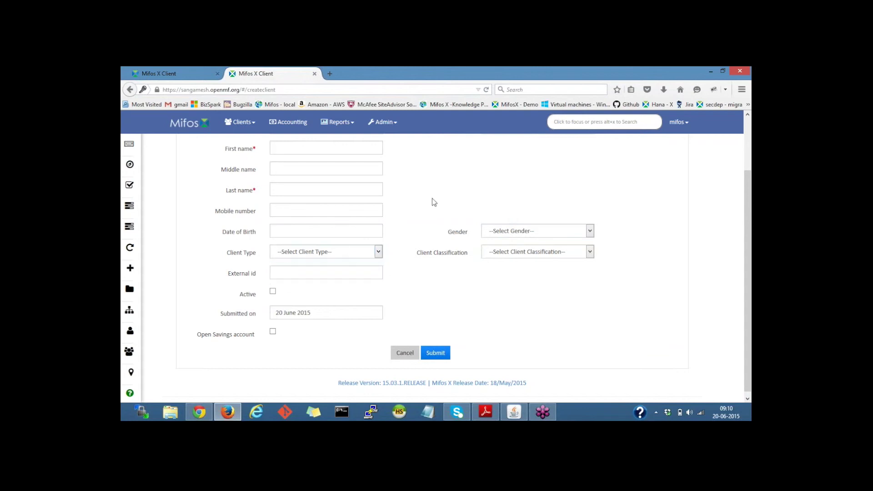